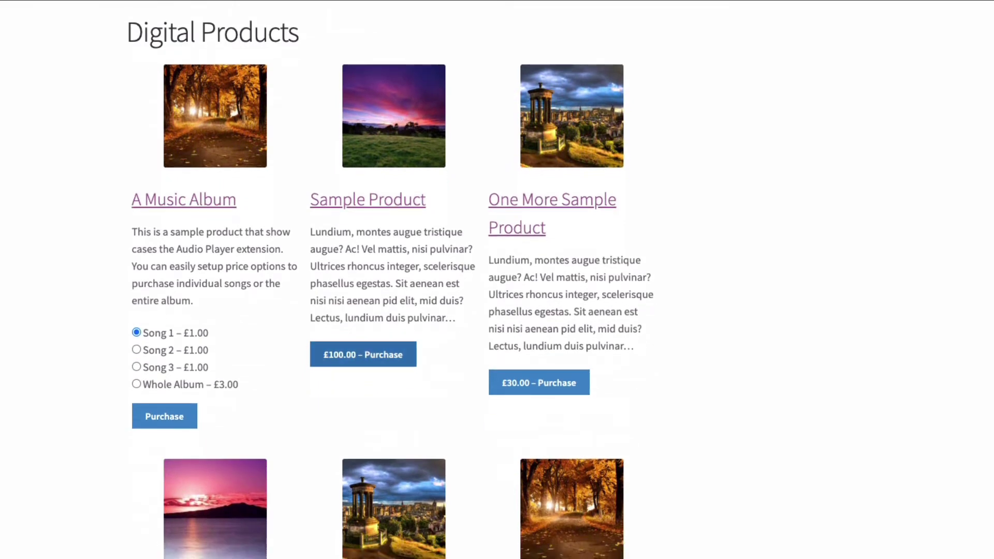
Step: Add the £100.00 Sample Product to the basket and check out, showing £120.00 with £20.00 tax
{"action": "left_click", "coordinate": [363, 354]}
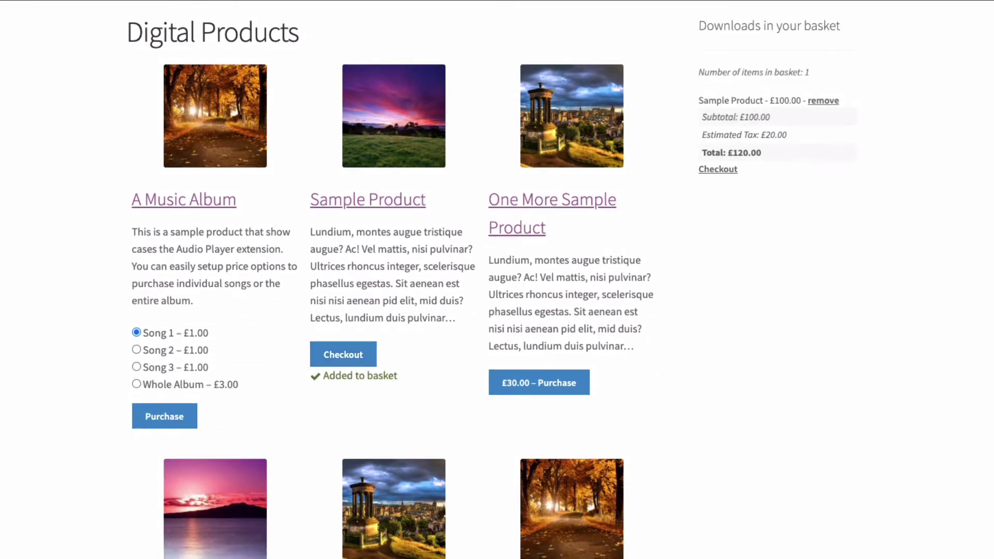
{"action": "left_click", "coordinate": [718, 169]}
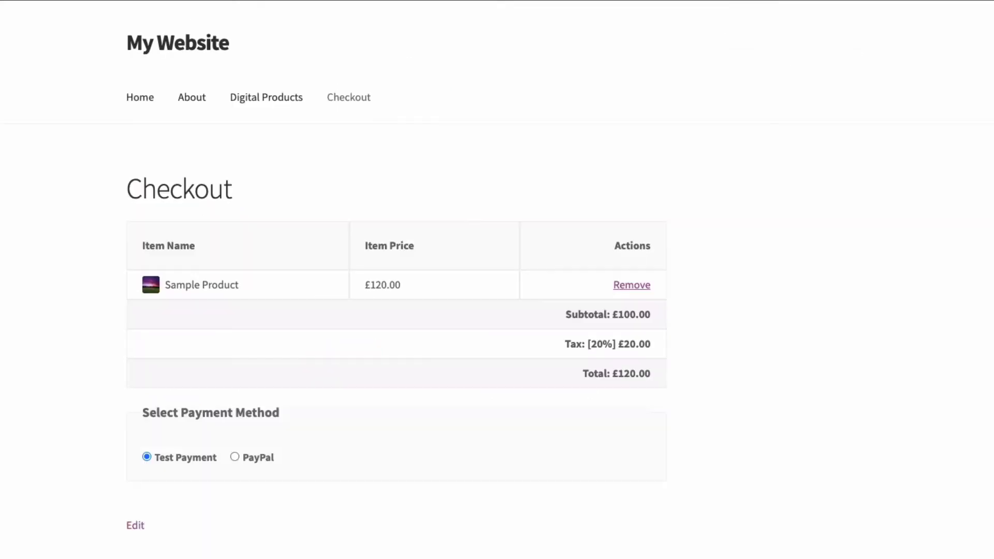
{"action": "scroll", "coordinate": [396, 280], "scroll_direction": "down", "scroll_amount": 1}
{"action": "scroll", "coordinate": [396, 280], "scroll_direction": "down", "scroll_amount": 1}
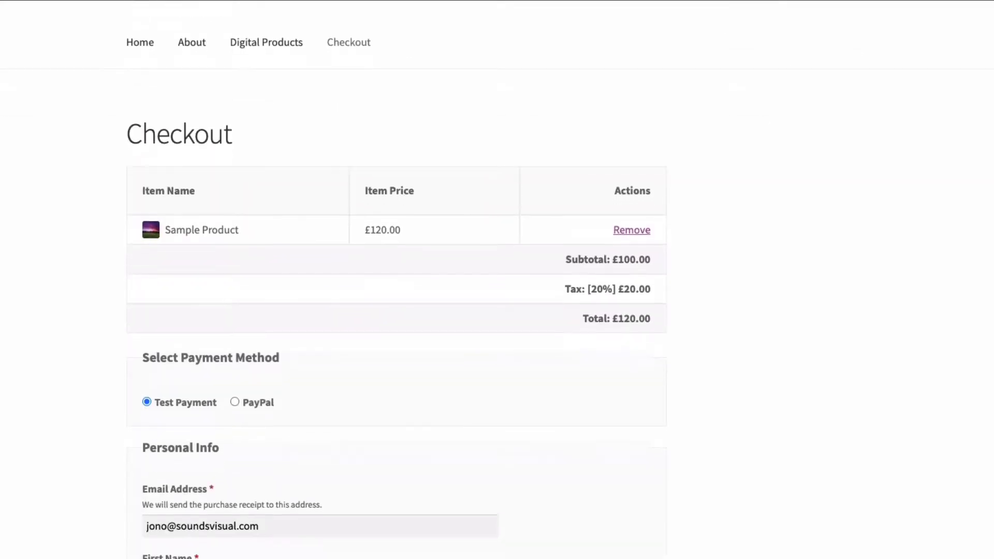
{"action": "scroll", "coordinate": [396, 280], "scroll_direction": "down", "scroll_amount": 1}
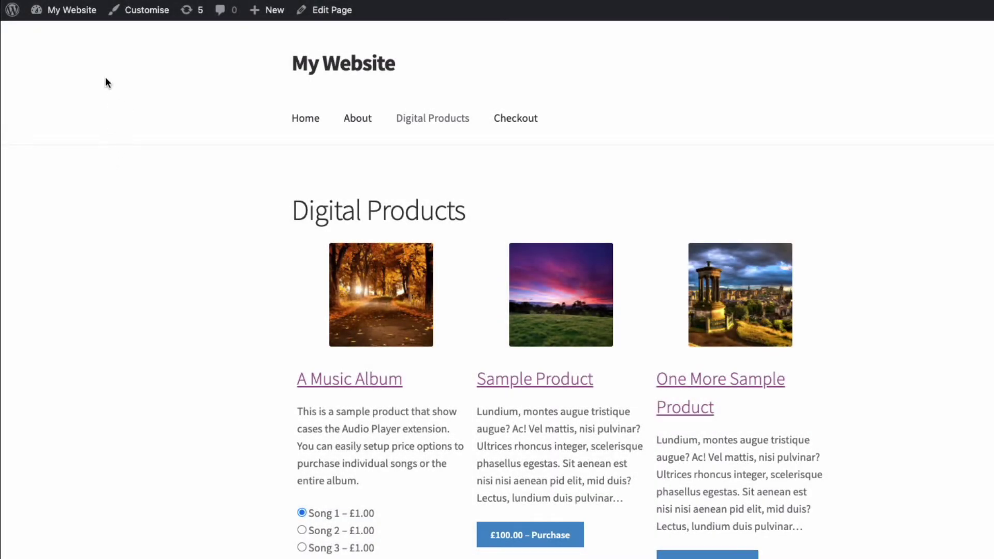
Step: Go from the admin dashboard to Plugins > Add New and reveal the Upload Plugin .zip panel
{"action": "mouse_move", "coordinate": [56, 10]}
{"action": "left_click", "coordinate": [50, 36]}
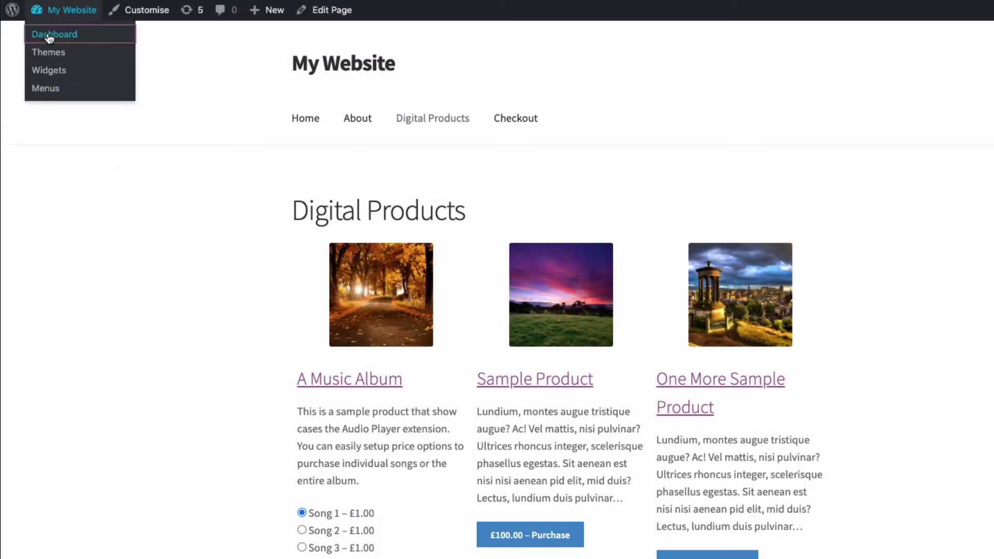
{"action": "mouse_move", "coordinate": [42, 296]}
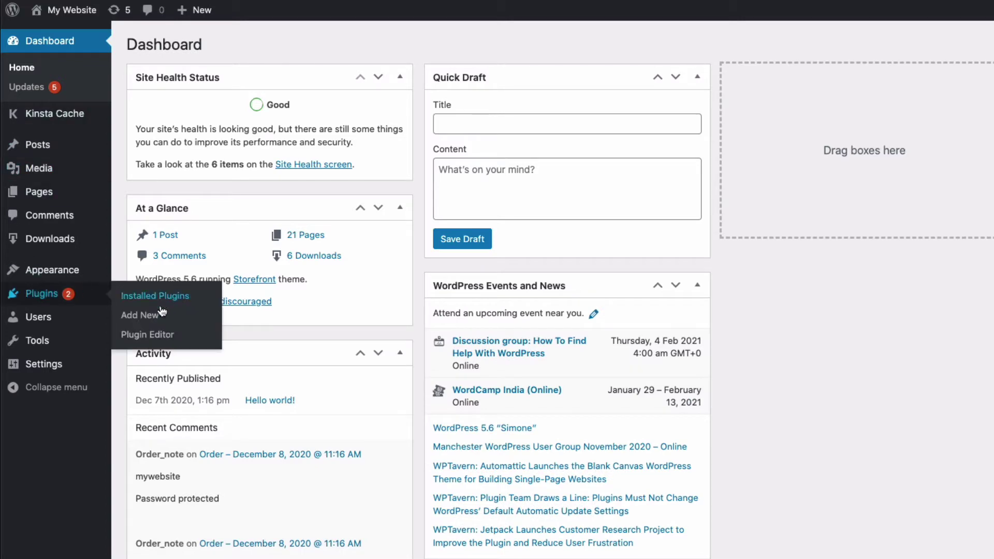
{"action": "left_click", "coordinate": [141, 315]}
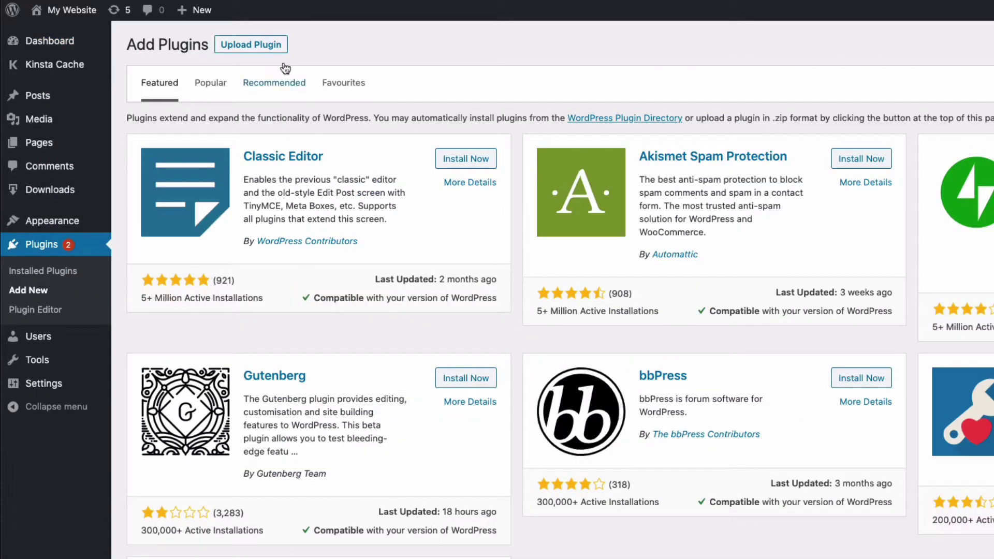
{"action": "left_click", "coordinate": [257, 47]}
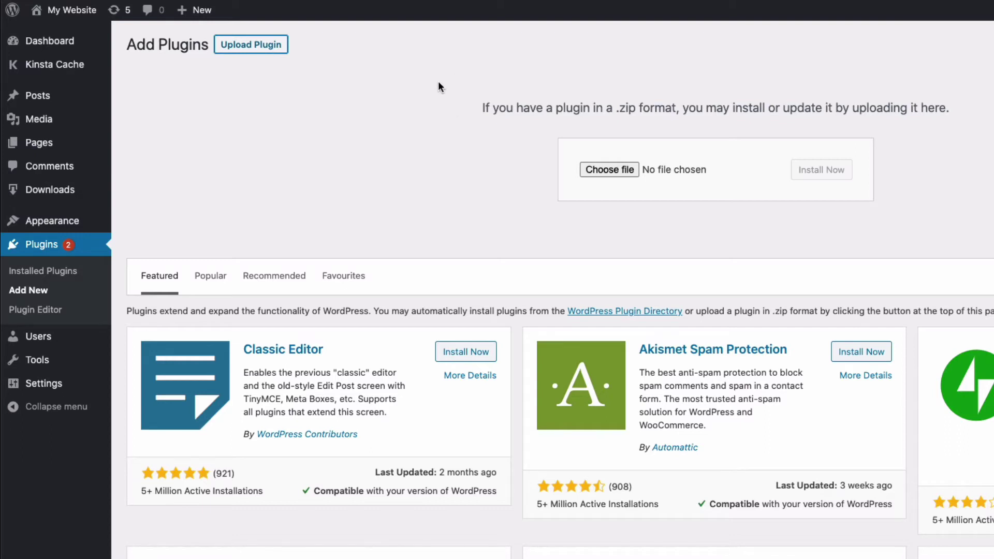
Step: Choose edd-eu-vat.zip as the plugin file to upload
{"action": "left_click", "coordinate": [601, 171]}
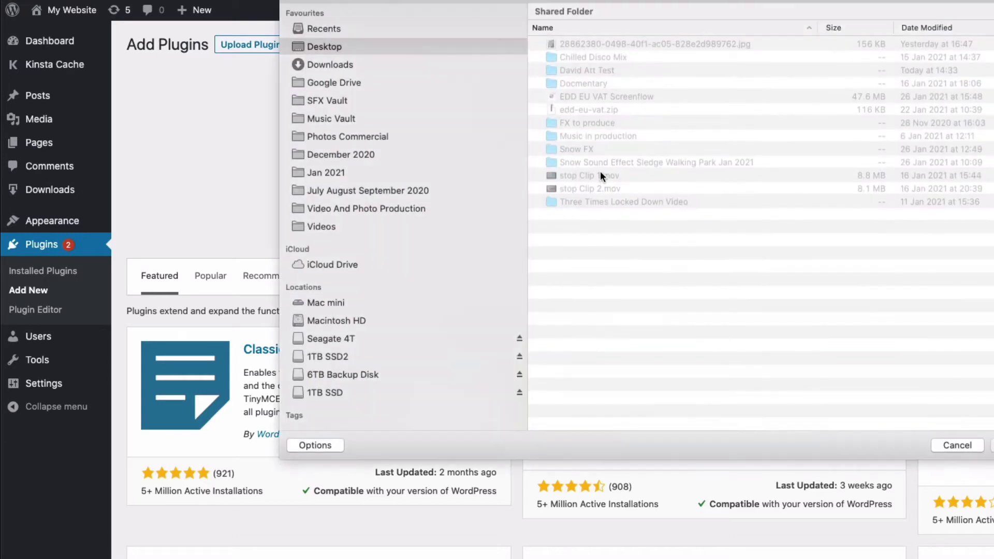
{"action": "left_click", "coordinate": [571, 109]}
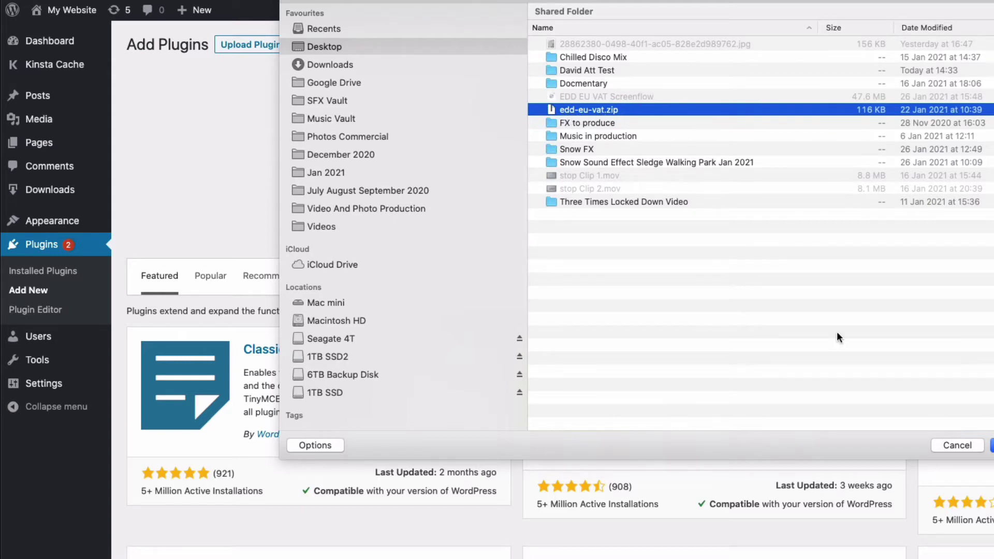
{"action": "key", "text": "Return"}
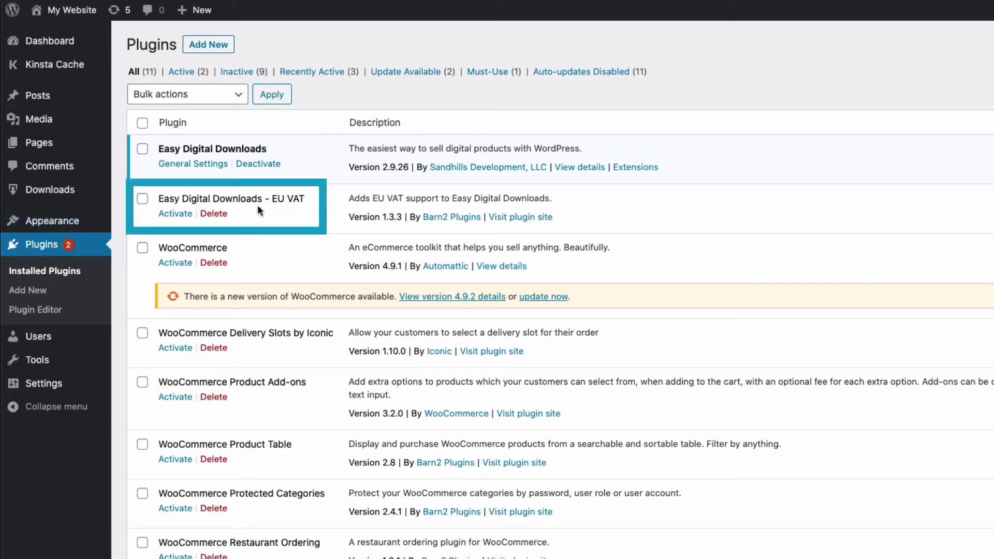
Step: Activate Easy Digital Downloads - EU VAT and review its licence, reverse charge and company settings
{"action": "left_click", "coordinate": [170, 214]}
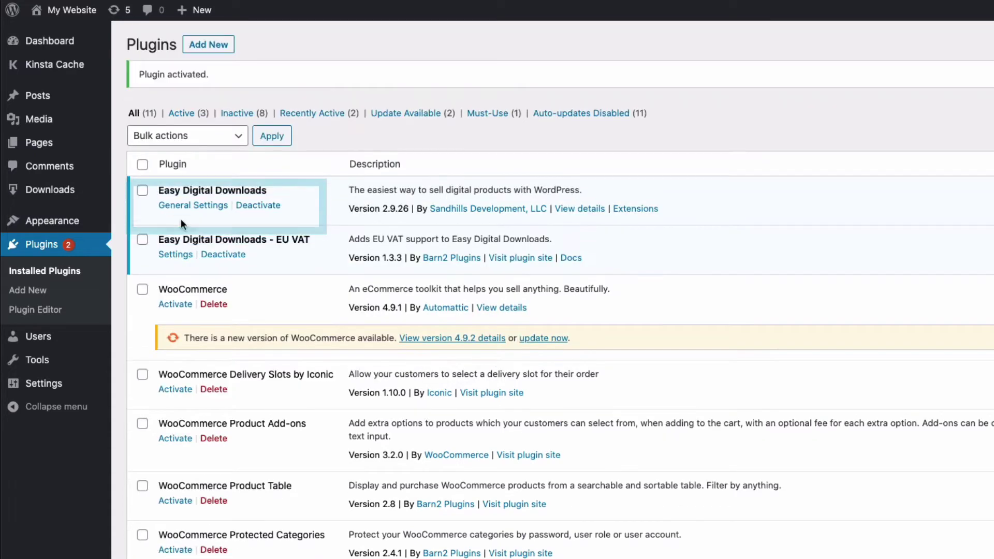
{"action": "left_click", "coordinate": [175, 254]}
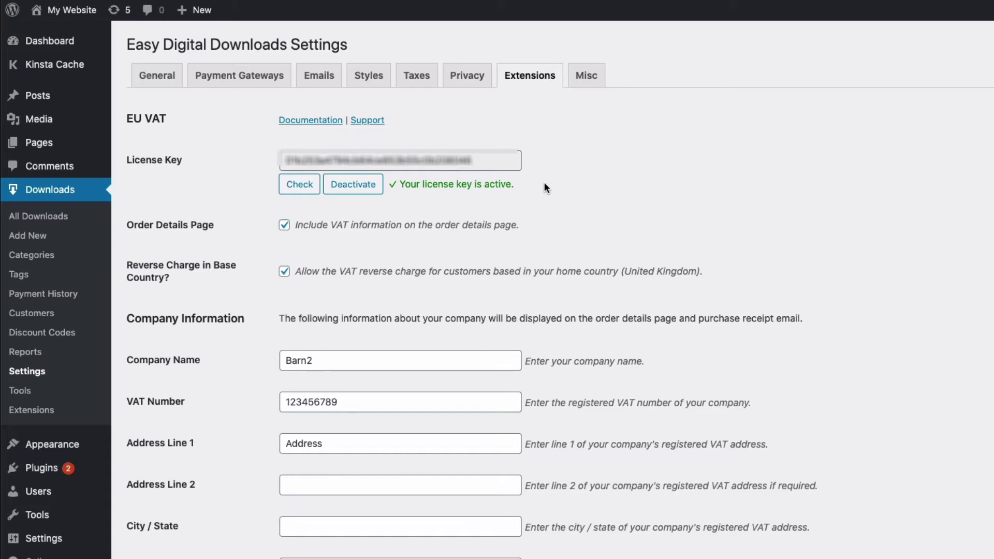
{"action": "scroll", "coordinate": [544, 188], "scroll_direction": "down", "scroll_amount": 1}
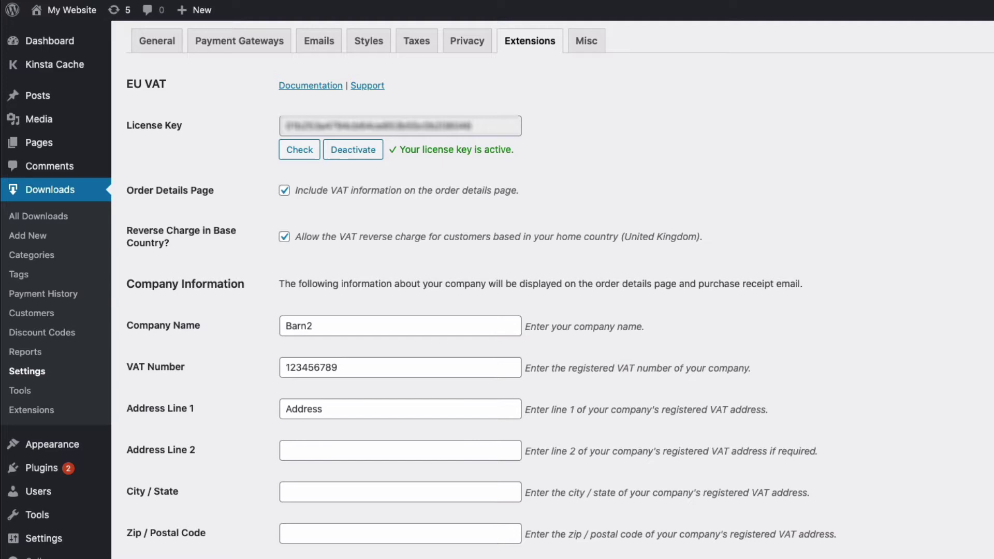
{"action": "scroll", "coordinate": [230, 430], "scroll_direction": "down", "scroll_amount": 3}
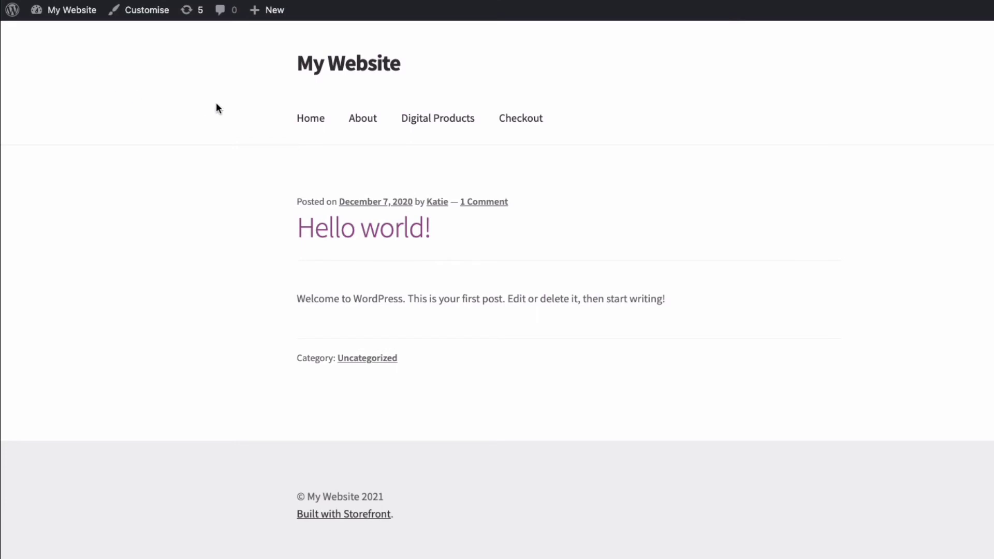
Step: Re-add Sample Product from Digital Products and check out, showing Billing Details with France selected
{"action": "left_click", "coordinate": [438, 120]}
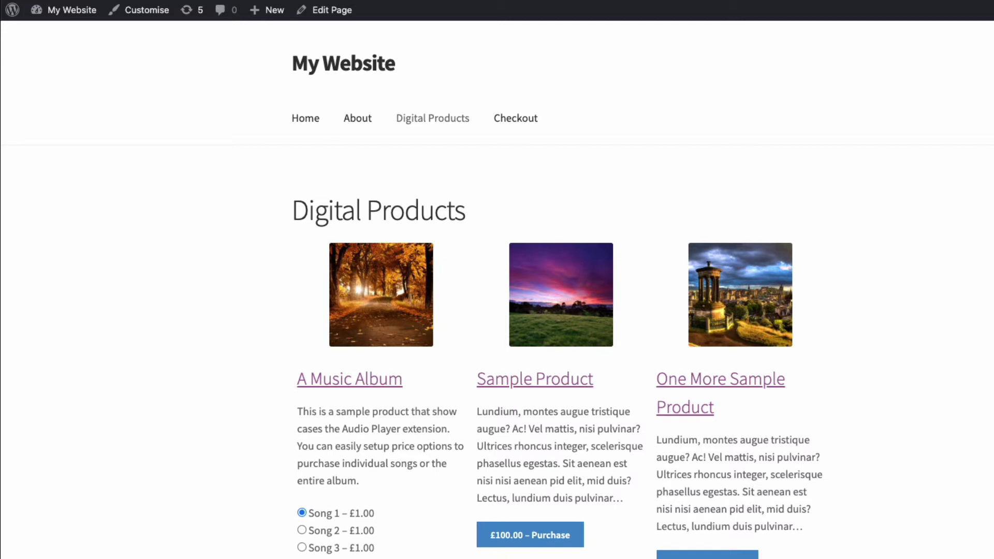
{"action": "left_click", "coordinate": [540, 536]}
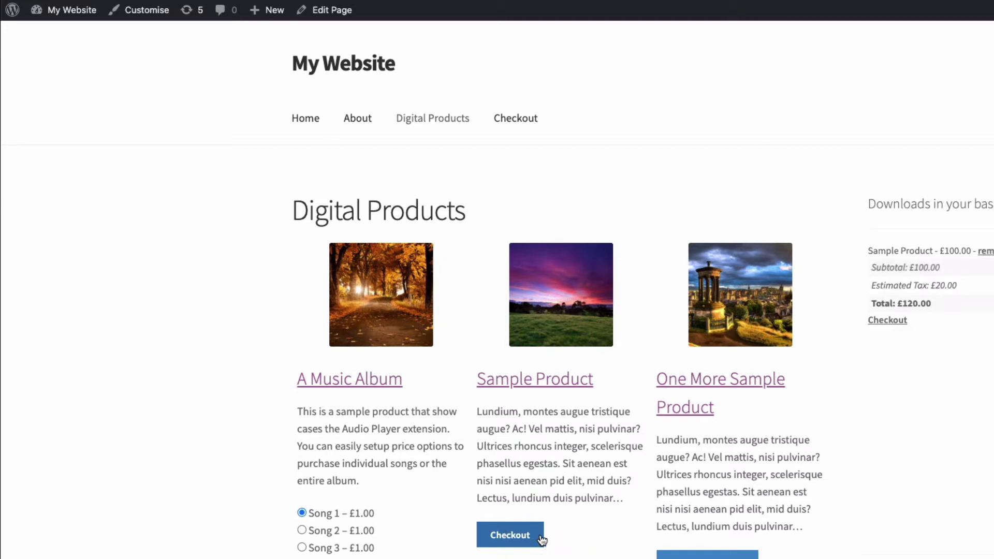
{"action": "left_click", "coordinate": [887, 349]}
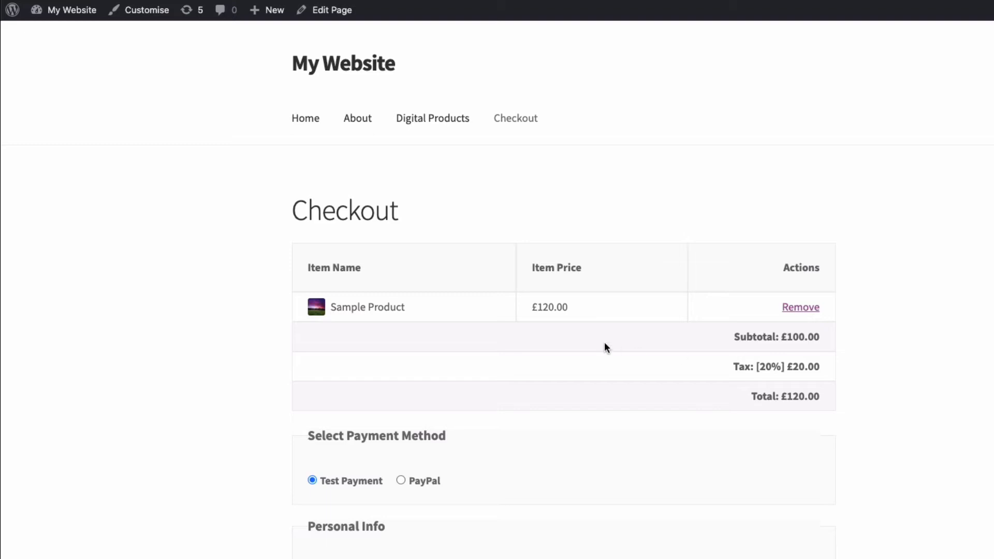
{"action": "scroll", "coordinate": [601, 343], "scroll_direction": "down", "scroll_amount": 15}
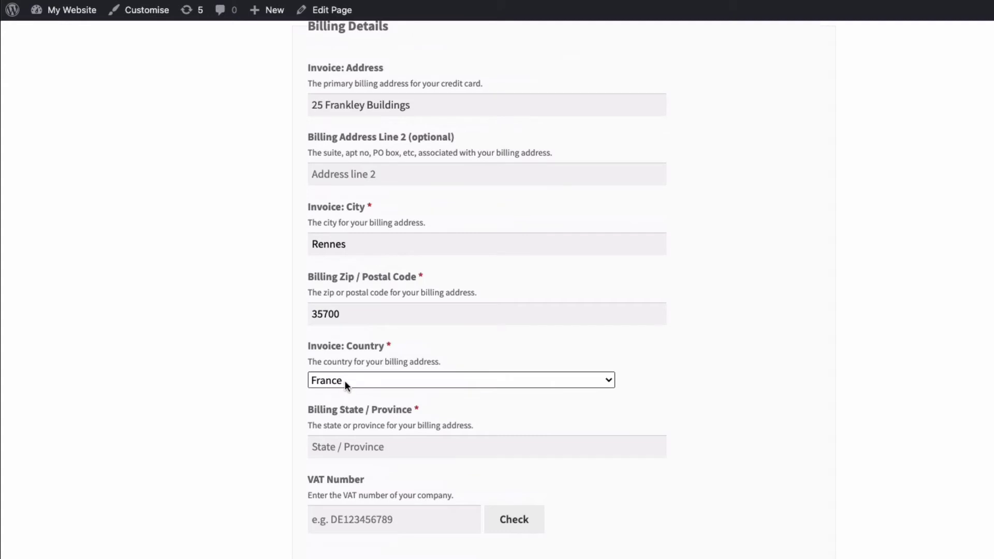
{"action": "left_click", "coordinate": [345, 383]}
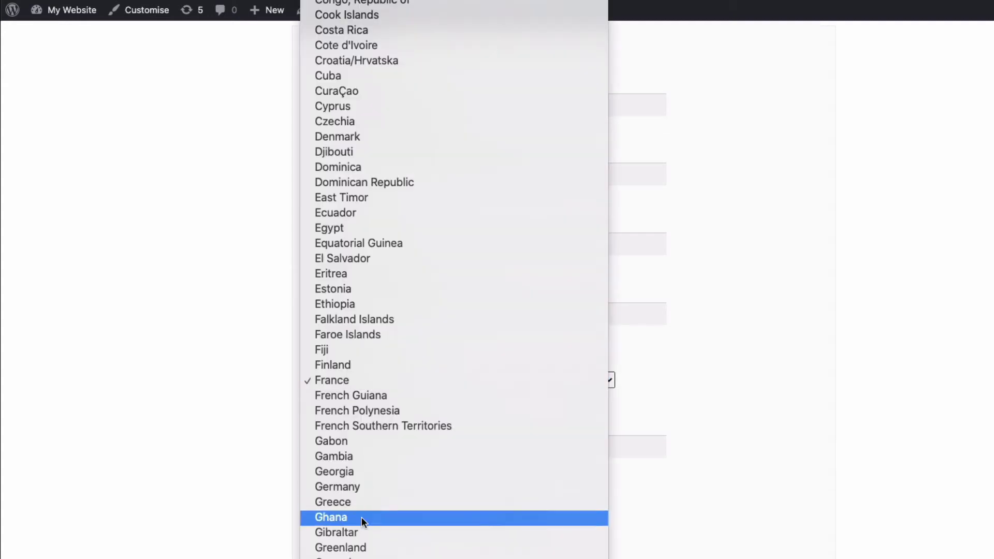
{"action": "key", "text": "Escape"}
{"action": "scroll", "coordinate": [775, 277], "scroll_direction": "up", "scroll_amount": 15}
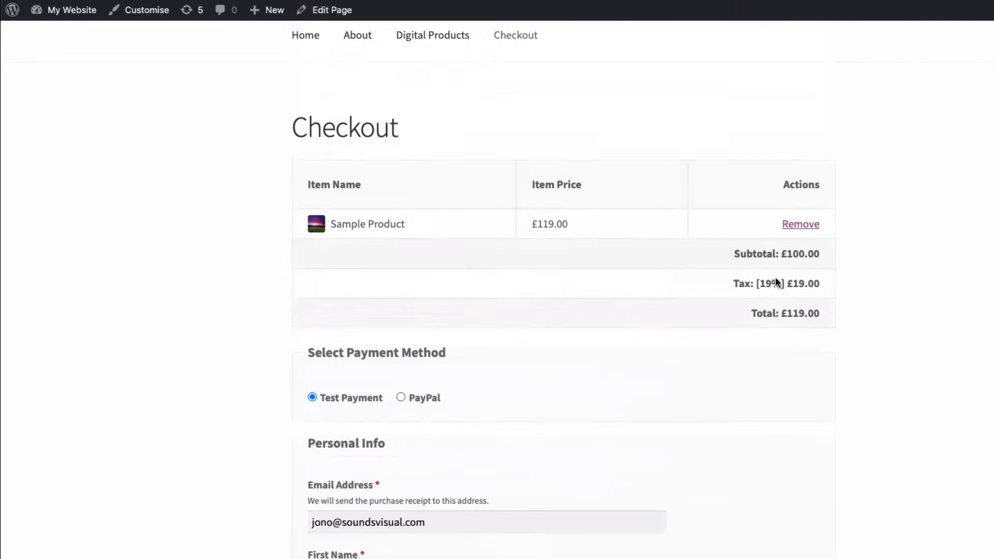
{"action": "scroll", "coordinate": [650, 324], "scroll_direction": "down", "scroll_amount": 15}
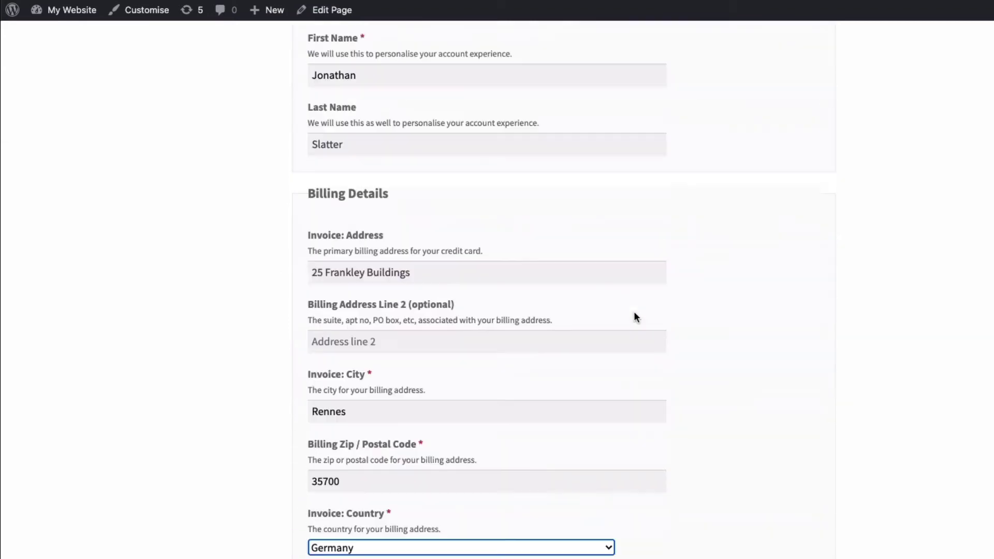
{"action": "left_click", "coordinate": [358, 236]}
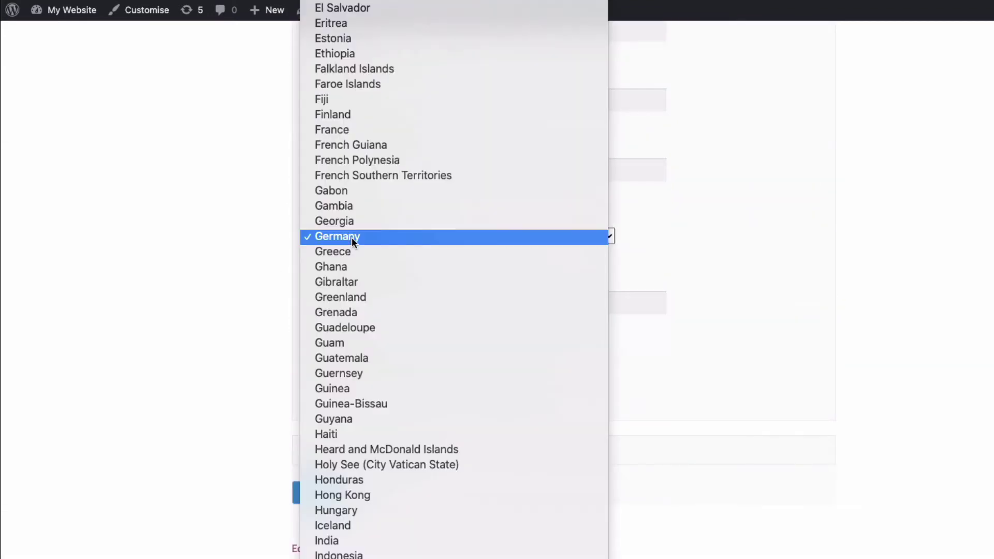
{"action": "key", "text": "Escape"}
{"action": "left_click", "coordinate": [349, 137]}
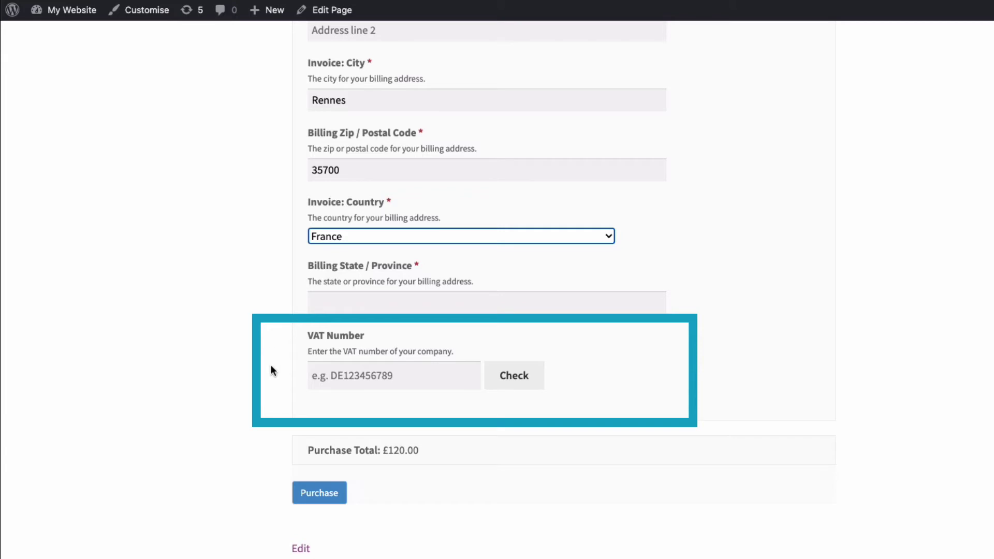
Step: Enter the saved French VAT number and validate it, reducing tax to £0.00 and total to £100.00
{"action": "left_click", "coordinate": [365, 380]}
{"action": "left_click", "coordinate": [326, 410]}
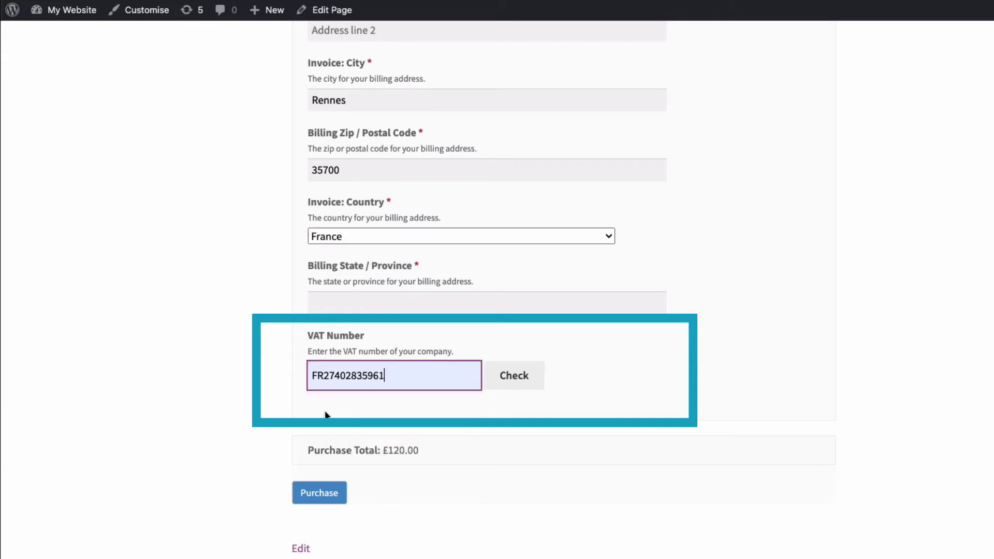
{"action": "left_click", "coordinate": [520, 383]}
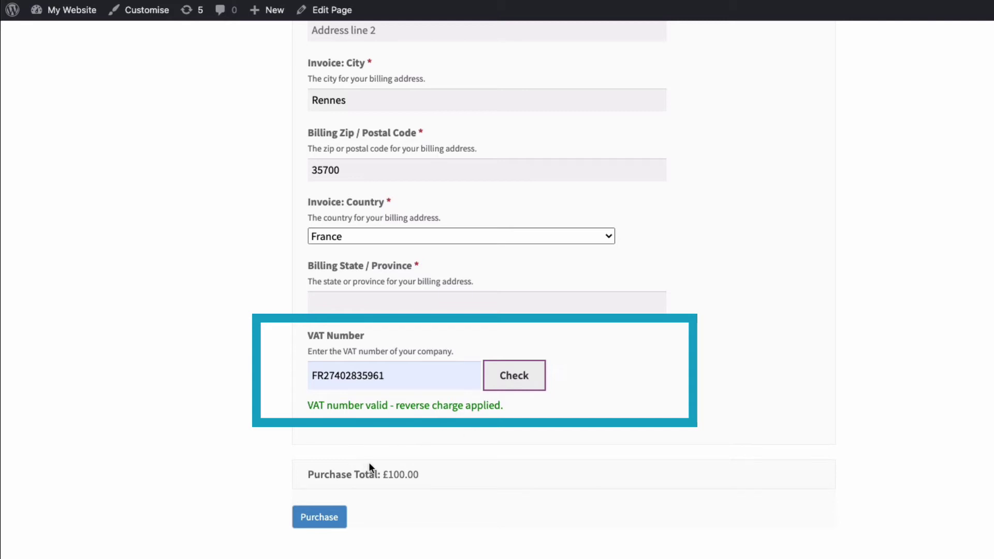
{"action": "scroll", "coordinate": [772, 353], "scroll_direction": "up", "scroll_amount": 15}
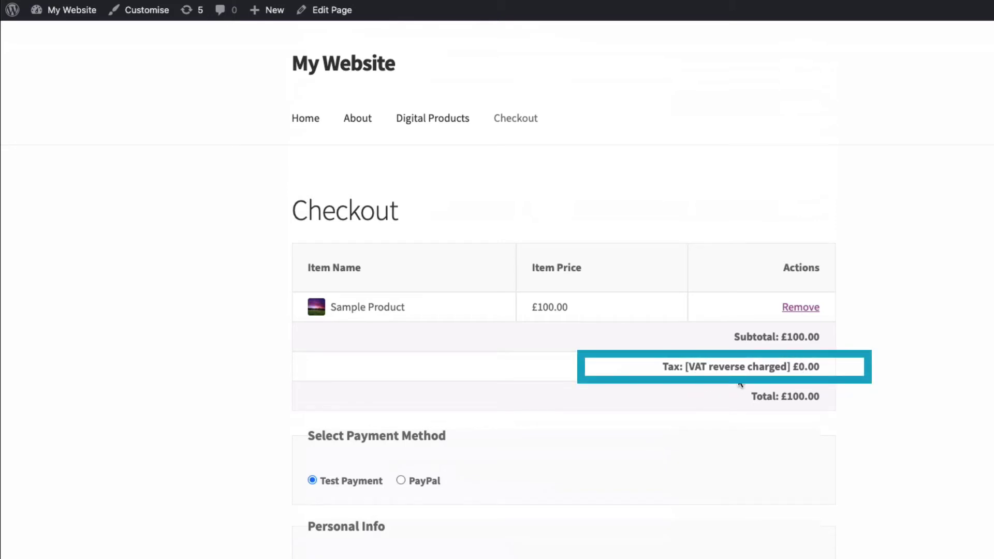
Step: Place the £100.00 order and review the confirmation's £0.00 tax and VAT reverse charged lines
{"action": "scroll", "coordinate": [198, 327], "scroll_direction": "down", "scroll_amount": 15}
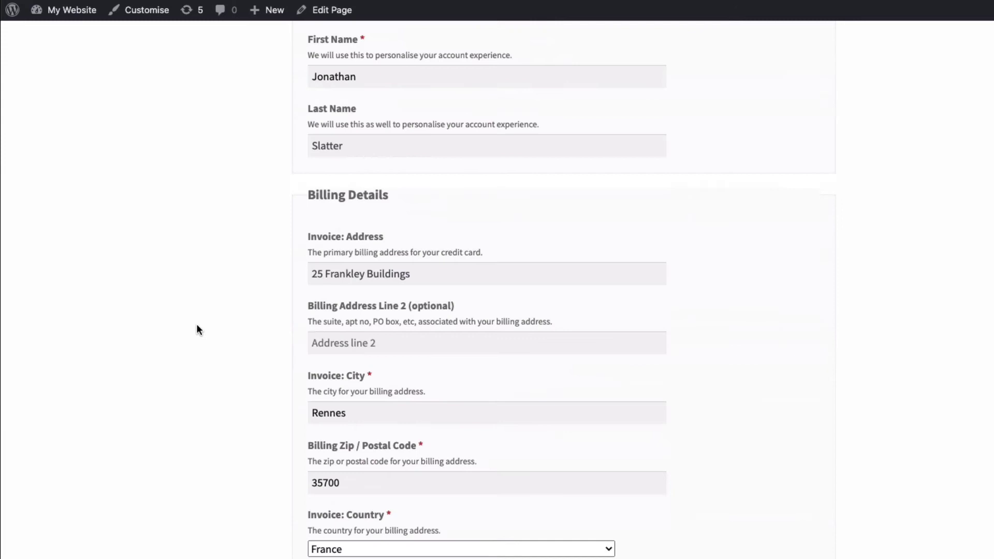
{"action": "left_click", "coordinate": [319, 381]}
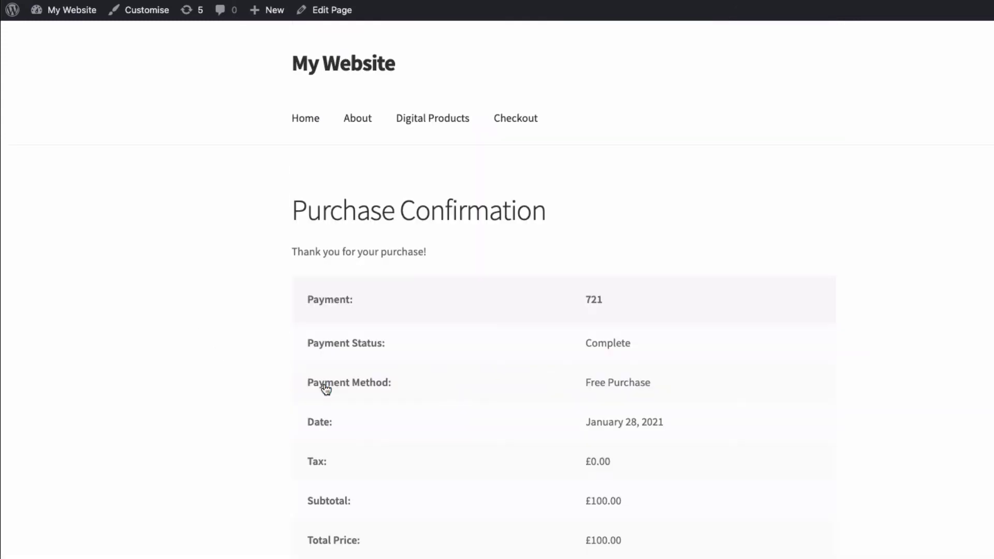
{"action": "scroll", "coordinate": [187, 371], "scroll_direction": "down", "scroll_amount": 3}
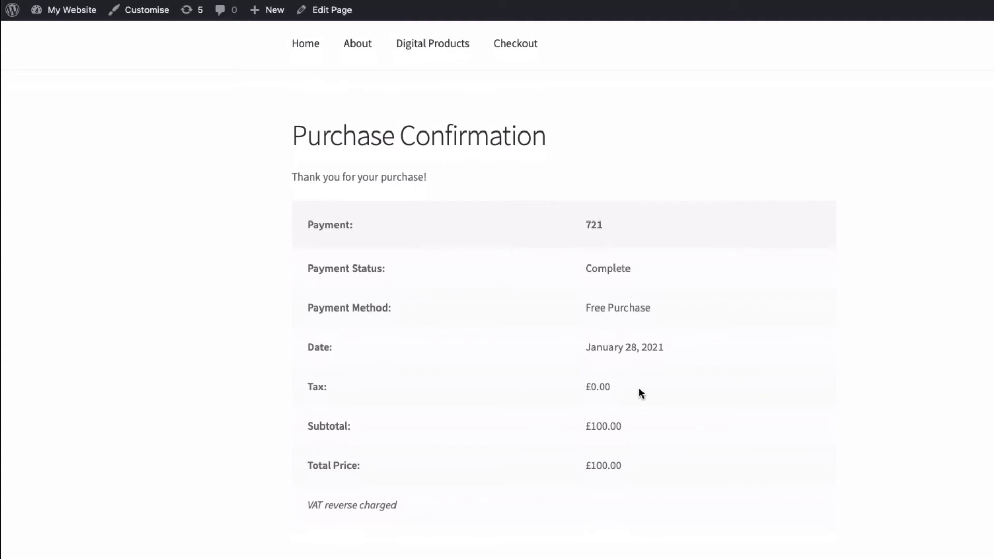
{"action": "scroll", "coordinate": [633, 387], "scroll_direction": "down", "scroll_amount": 3}
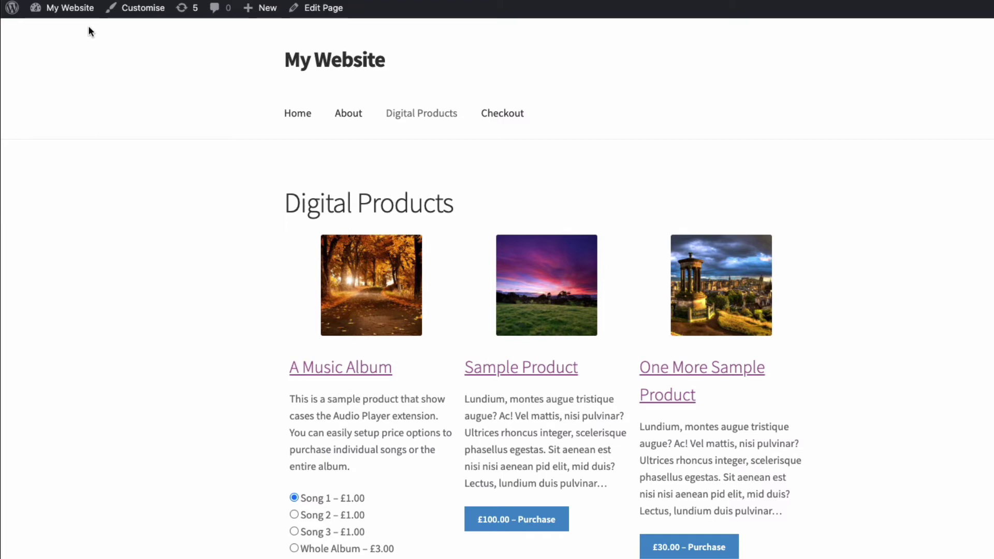
Step: Open Downloads > Settings > Emails > Purchase Receipts to view the receipt template with VAT tags
{"action": "mouse_move", "coordinate": [57, 8]}
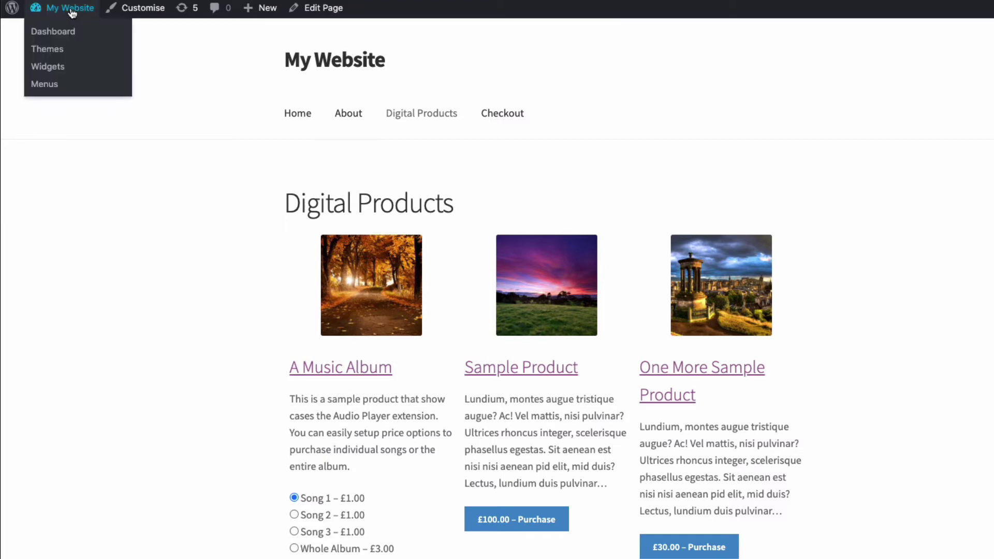
{"action": "left_click", "coordinate": [41, 34]}
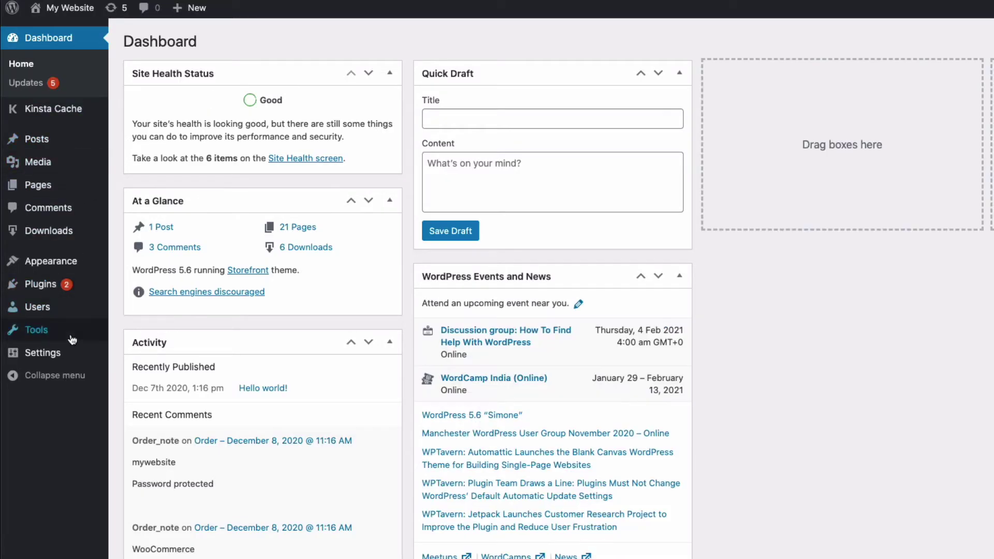
{"action": "mouse_move", "coordinate": [54, 234]}
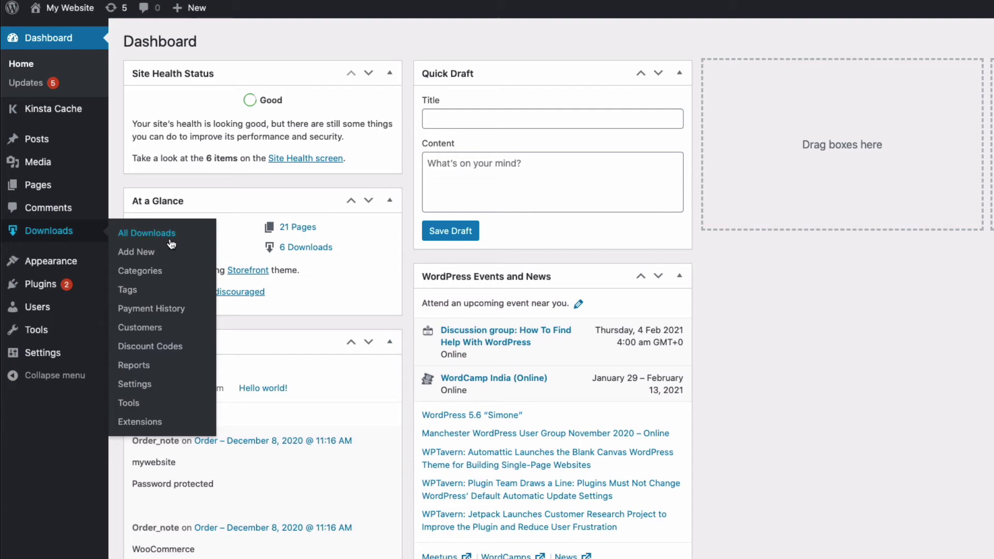
{"action": "left_click", "coordinate": [149, 384]}
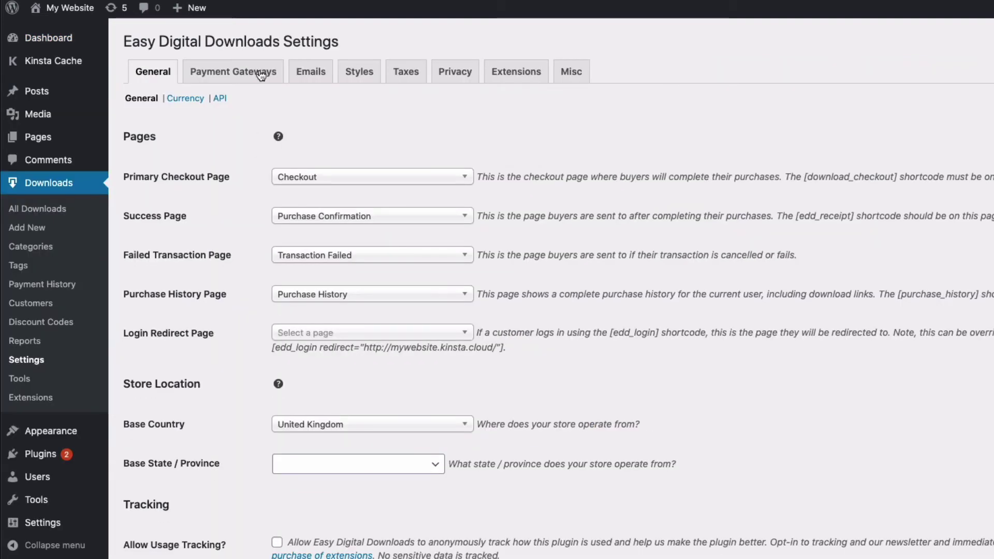
{"action": "left_click", "coordinate": [313, 73]}
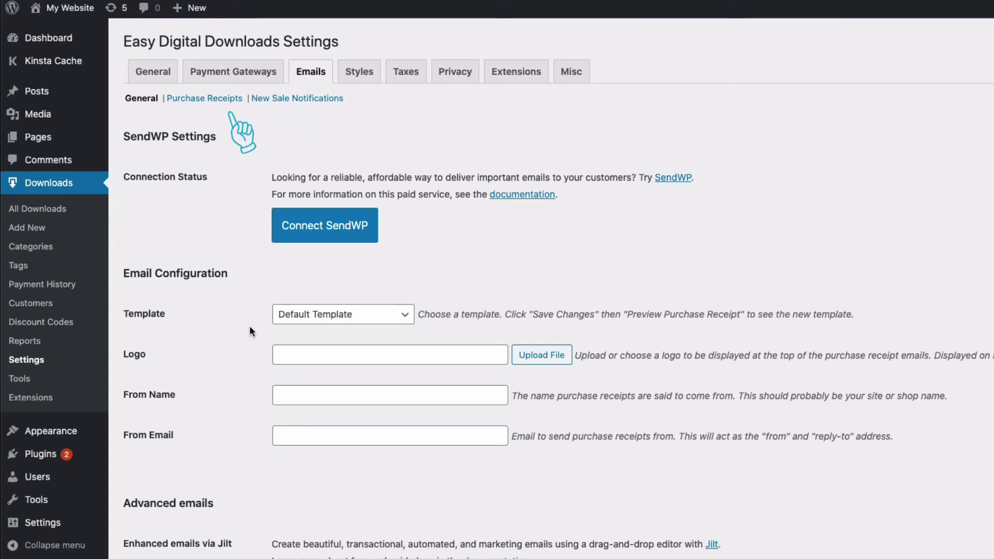
{"action": "left_click", "coordinate": [206, 98]}
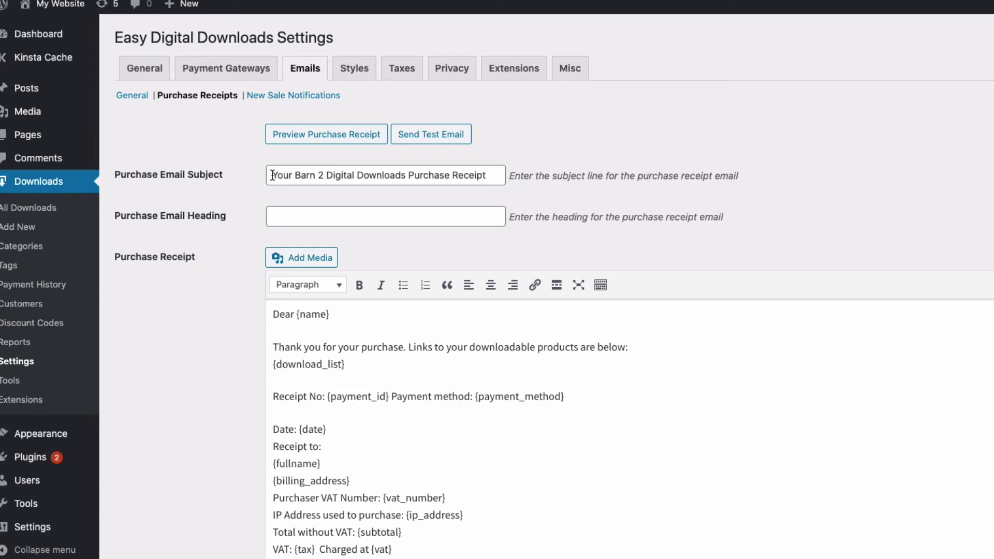
{"action": "scroll", "coordinate": [256, 182], "scroll_direction": "down", "scroll_amount": 5}
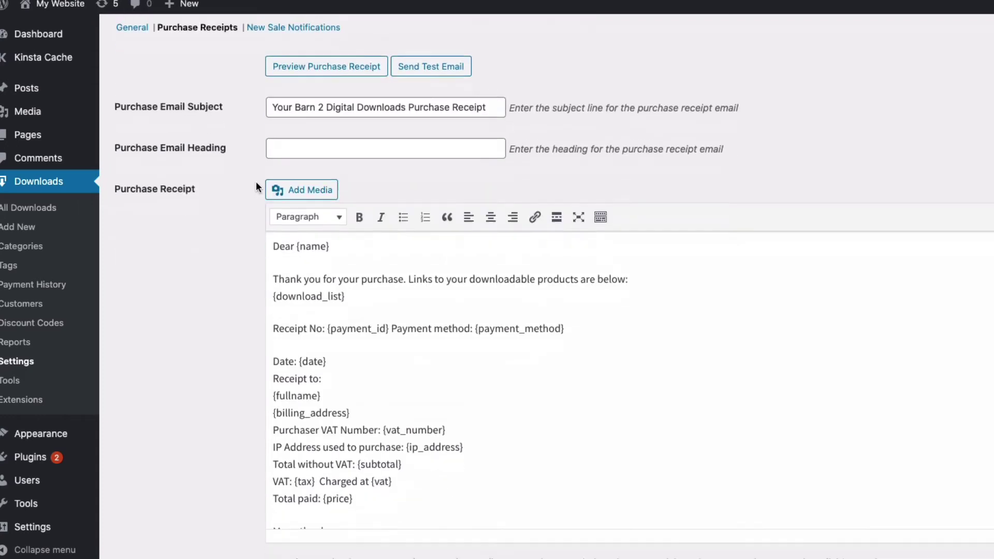
{"action": "scroll", "coordinate": [241, 188], "scroll_direction": "down", "scroll_amount": 1}
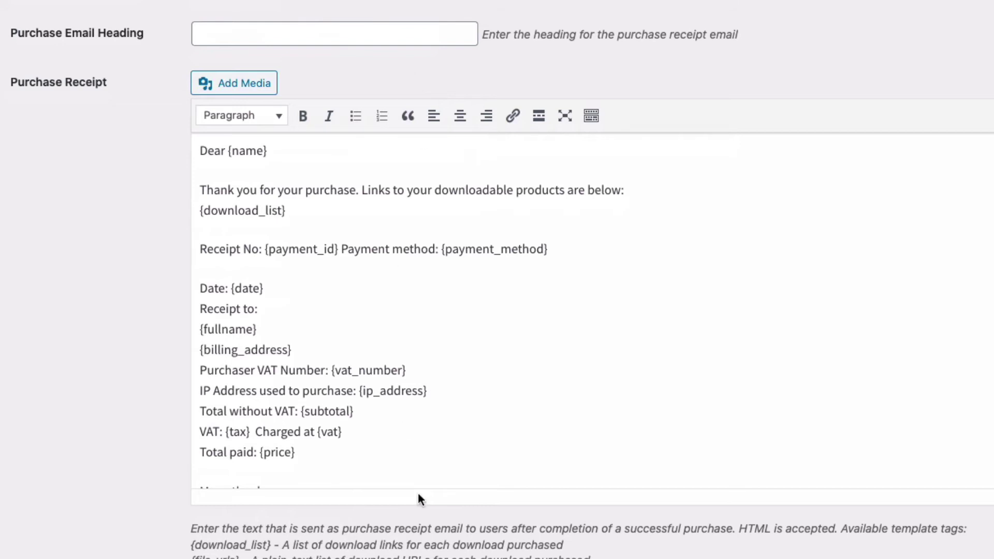
{"action": "scroll", "coordinate": [262, 399], "scroll_direction": "down", "scroll_amount": 2}
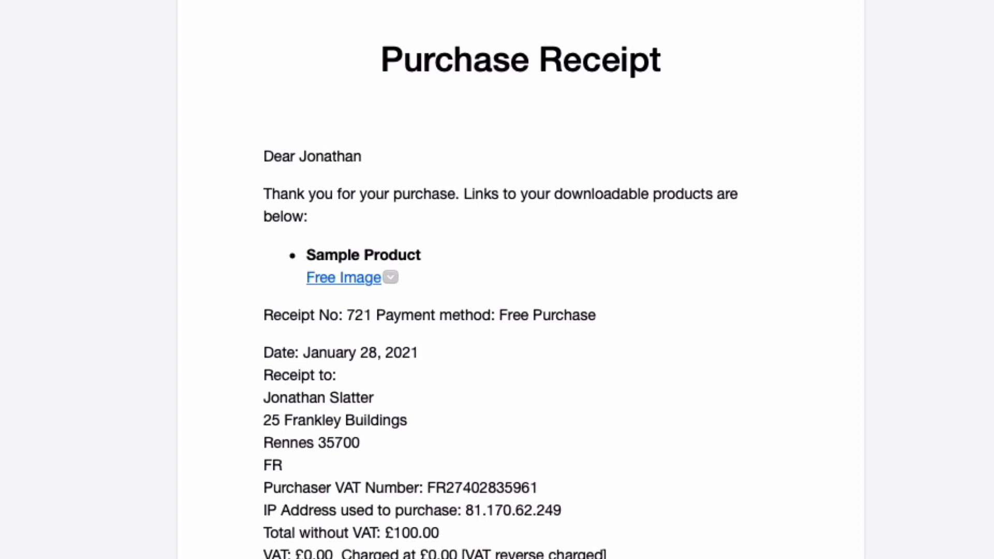
{"action": "scroll", "coordinate": [500, 298], "scroll_direction": "down", "scroll_amount": 1}
{"action": "scroll", "coordinate": [500, 298], "scroll_direction": "down", "scroll_amount": 1}
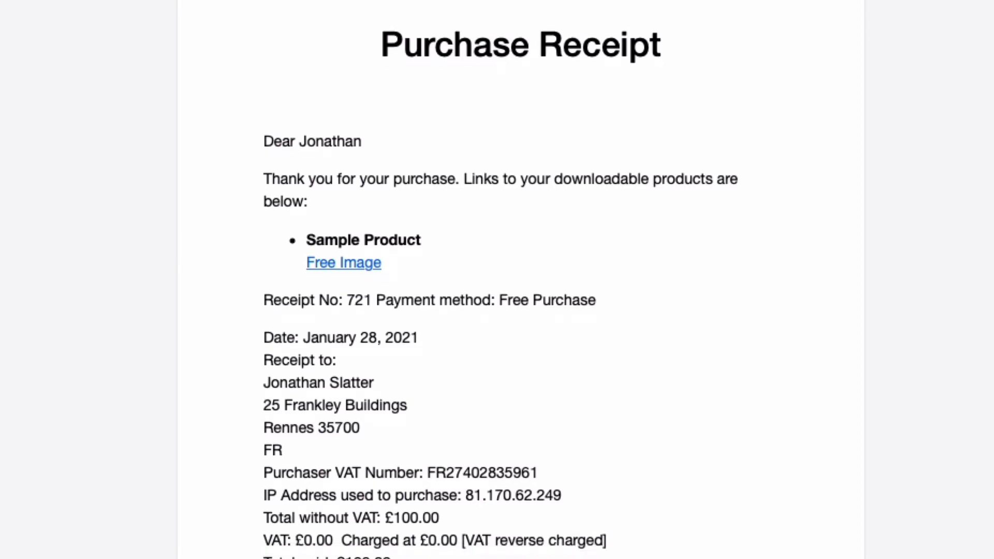
{"action": "scroll", "coordinate": [500, 298], "scroll_direction": "down", "scroll_amount": 3}
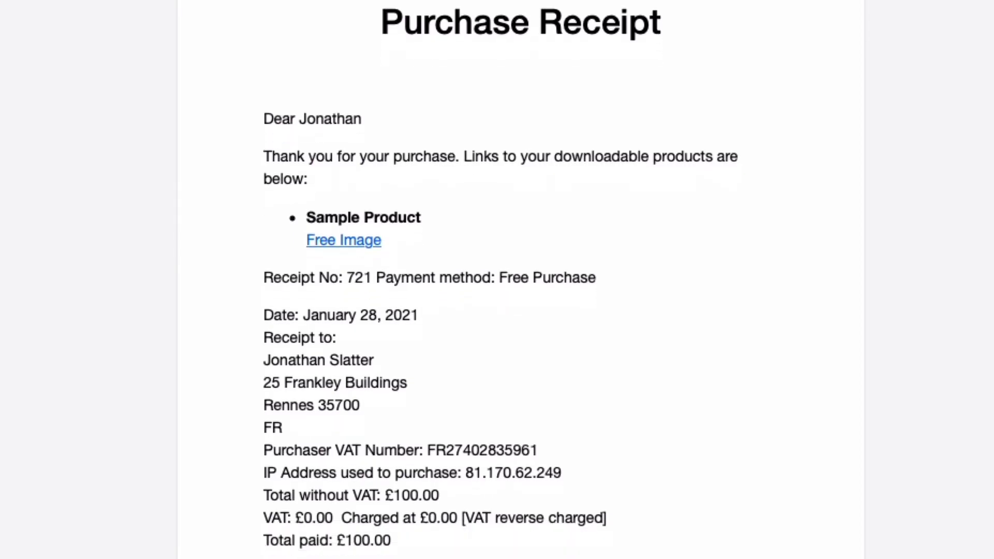
{"action": "scroll", "coordinate": [500, 298], "scroll_direction": "down", "scroll_amount": 5}
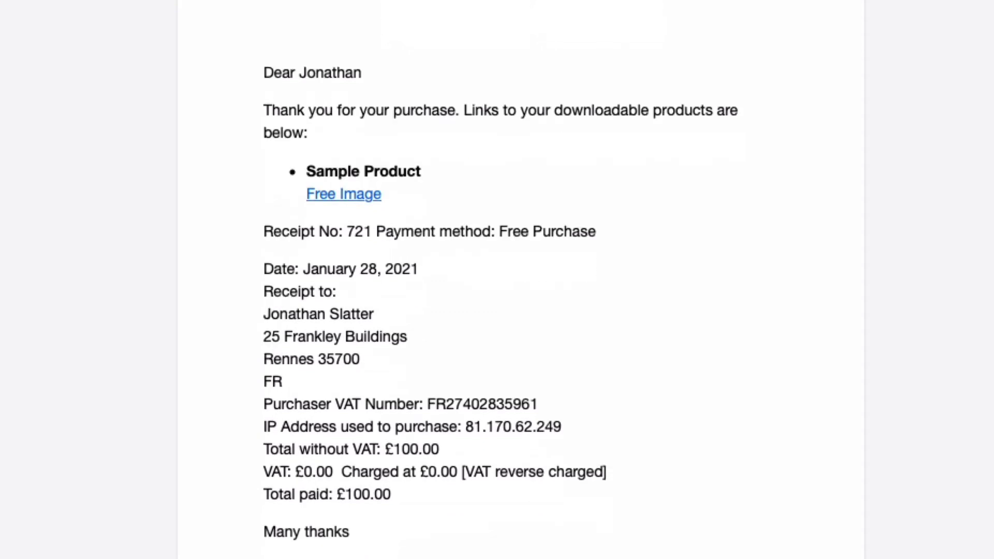
{"action": "scroll", "coordinate": [500, 298], "scroll_direction": "down", "scroll_amount": 3}
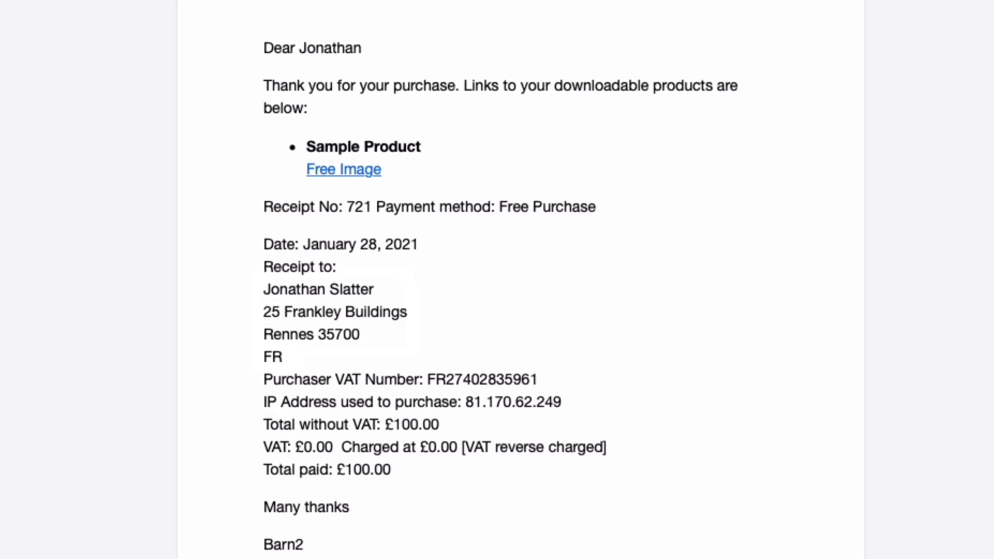
{"action": "scroll", "coordinate": [500, 299], "scroll_direction": "down", "scroll_amount": 3}
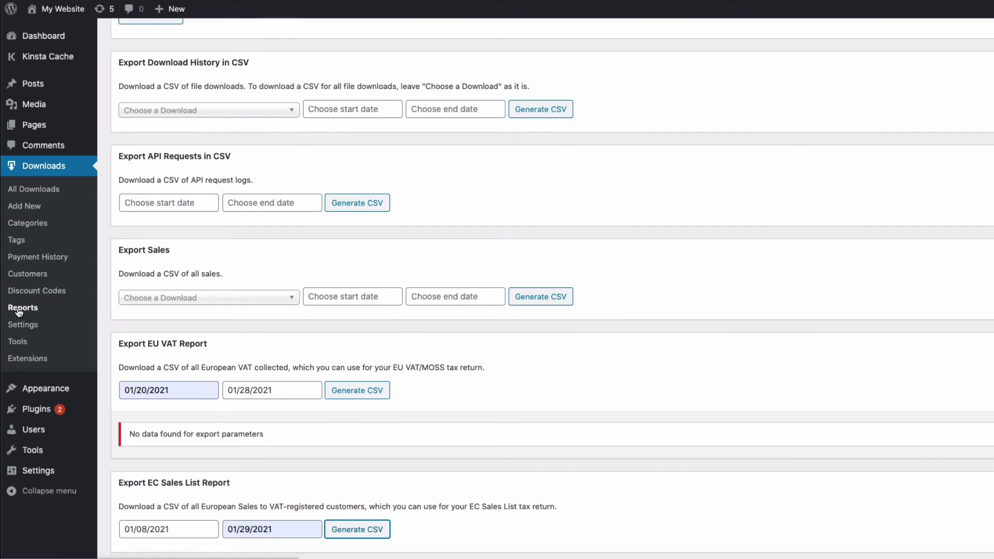
Step: Generate the EC Sales List CSV for 01/08/2021–01/29/2021
{"action": "scroll", "coordinate": [260, 290], "scroll_direction": "down", "scroll_amount": 2}
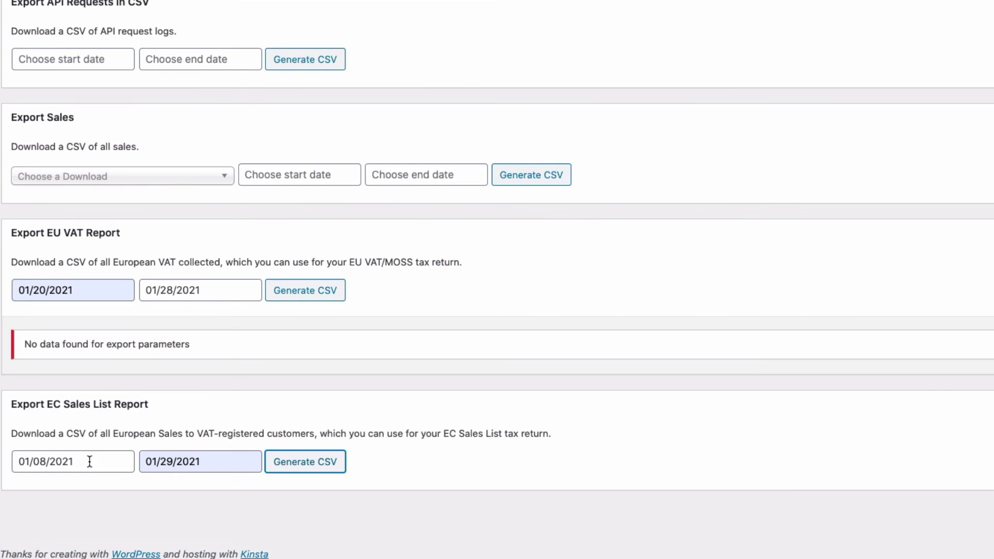
{"action": "left_click", "coordinate": [316, 468]}
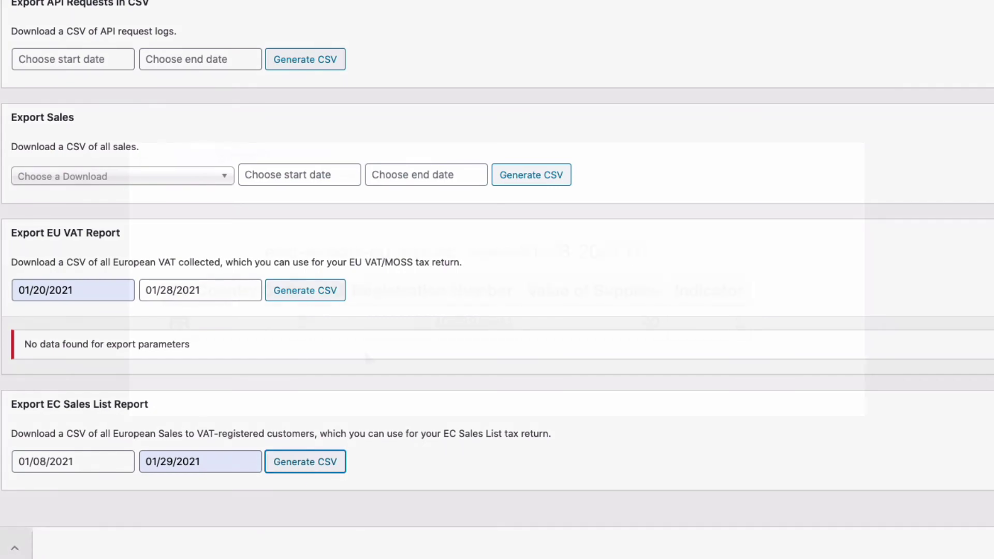